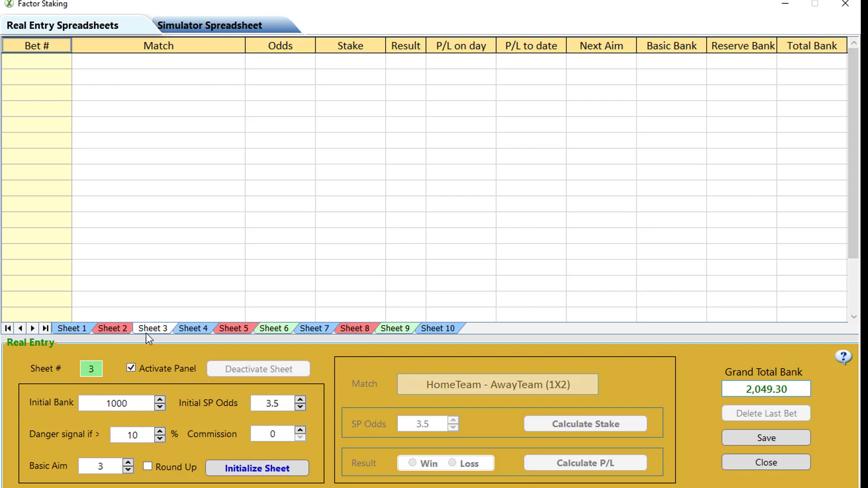
Open Real Entry Sheet 1, listing bets 4–13 with bank totals up to 1,044.8
{"action": "left_click", "coordinate": [73, 329]}
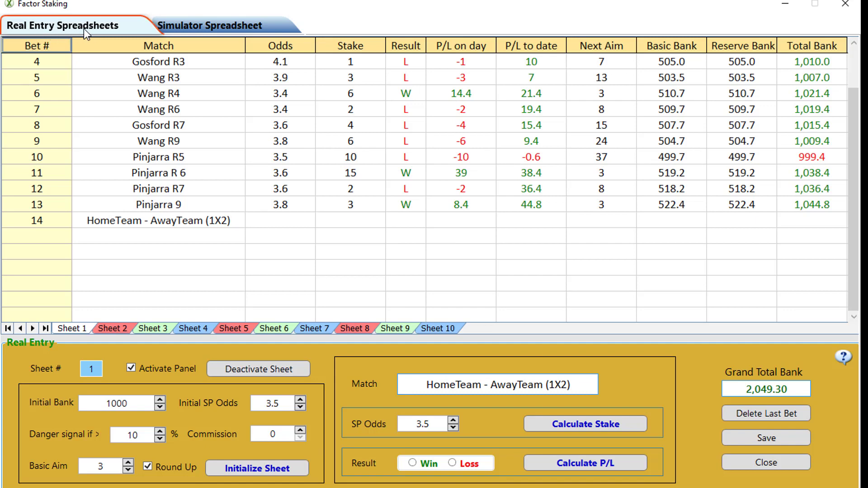
Switch to the Simulator Spreadsheet, with bank at 10000 and spreadsheet display on
{"action": "left_click", "coordinate": [191, 26]}
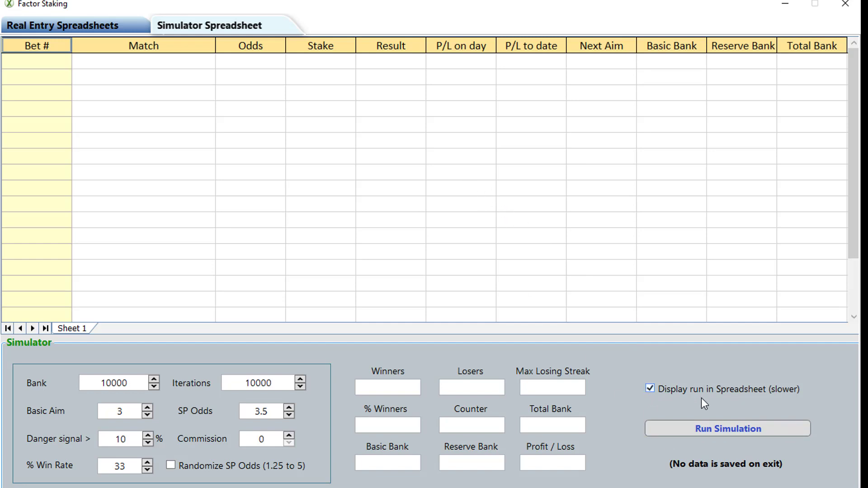
Run the 10,000-bet simulation at 3.5 odds twice, ending with total bank 30,429.8
{"action": "left_click", "coordinate": [713, 430]}
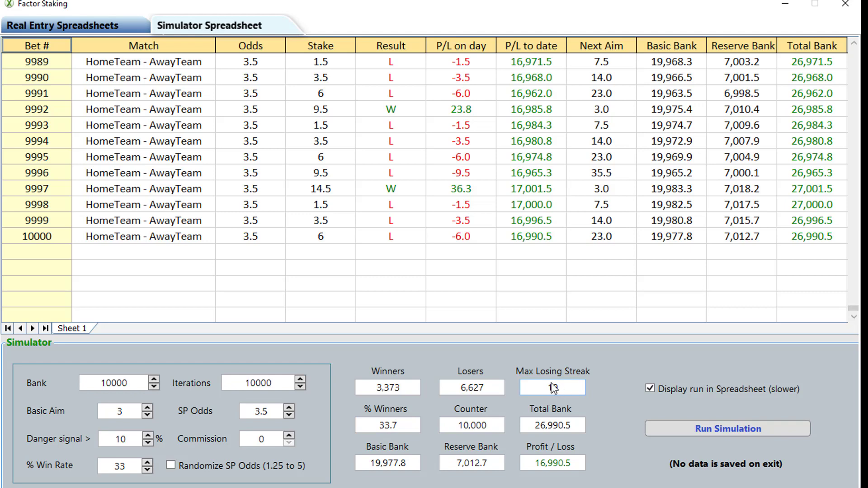
{"action": "left_click", "coordinate": [712, 429]}
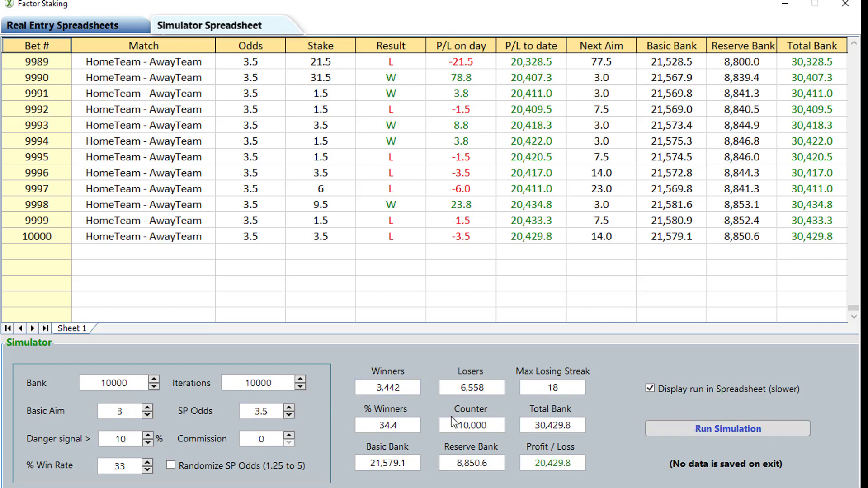
Run the simulation three times with SP odds randomized between 1.25 and 5, then disable randomizing
{"action": "left_click", "coordinate": [171, 466]}
{"action": "left_click", "coordinate": [714, 431]}
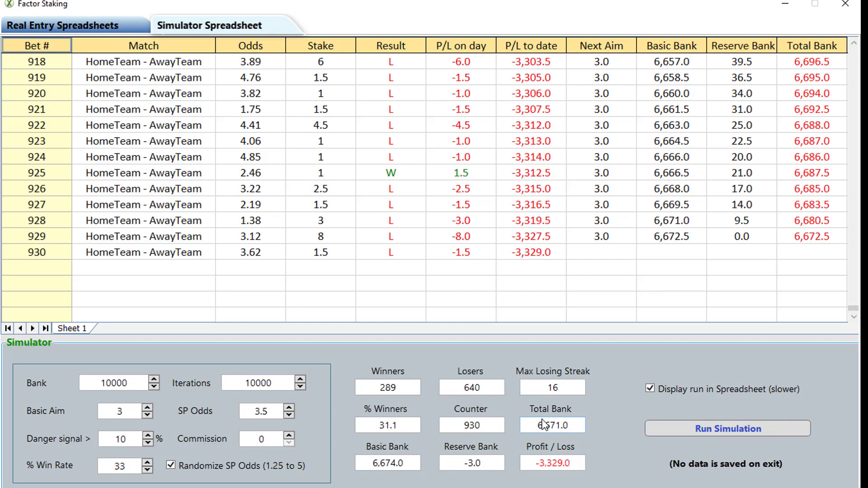
{"action": "left_click", "coordinate": [709, 431]}
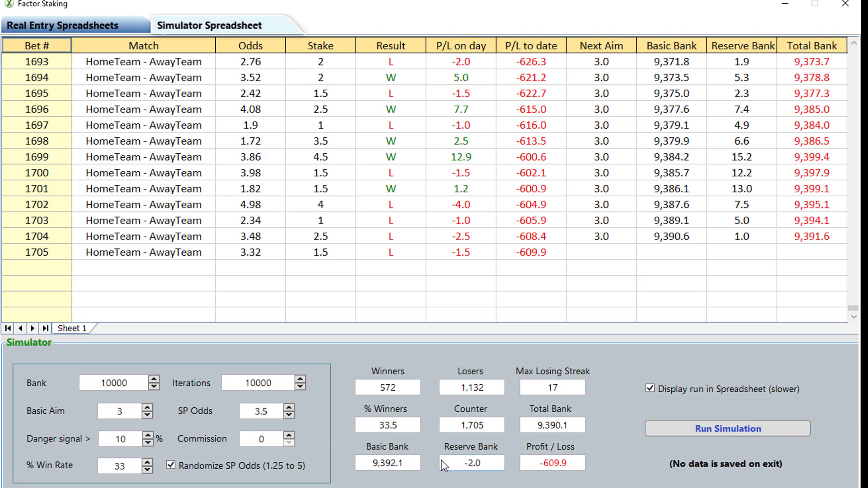
{"action": "left_click", "coordinate": [715, 428]}
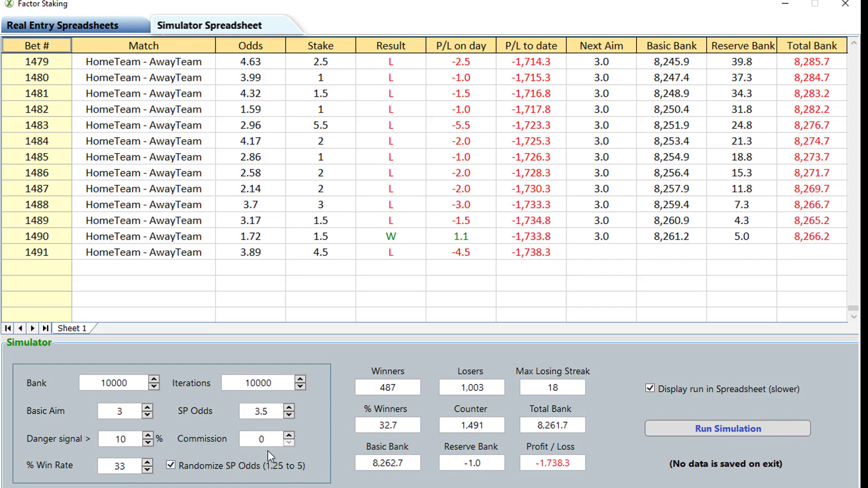
{"action": "left_click", "coordinate": [171, 466]}
Rerun the fixed 3.5-odds simulation, then return to the Real Entry Spreadsheets showing Sheet 1
{"action": "left_click", "coordinate": [722, 429]}
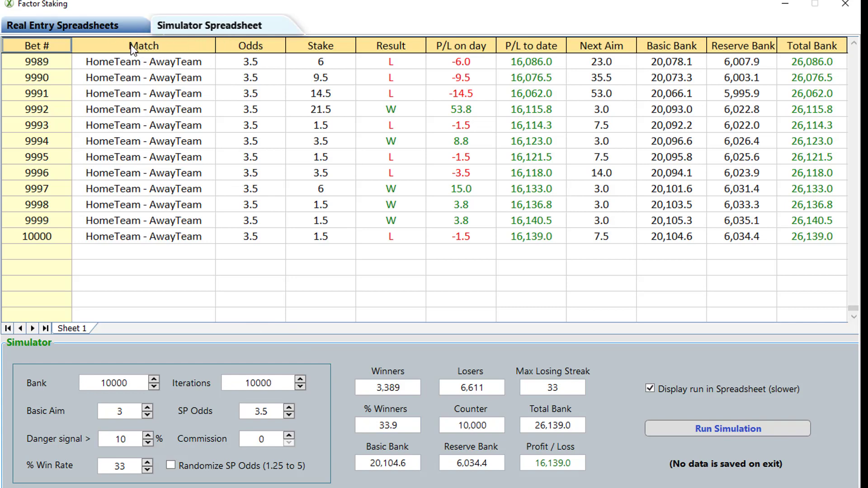
{"action": "left_click", "coordinate": [86, 27]}
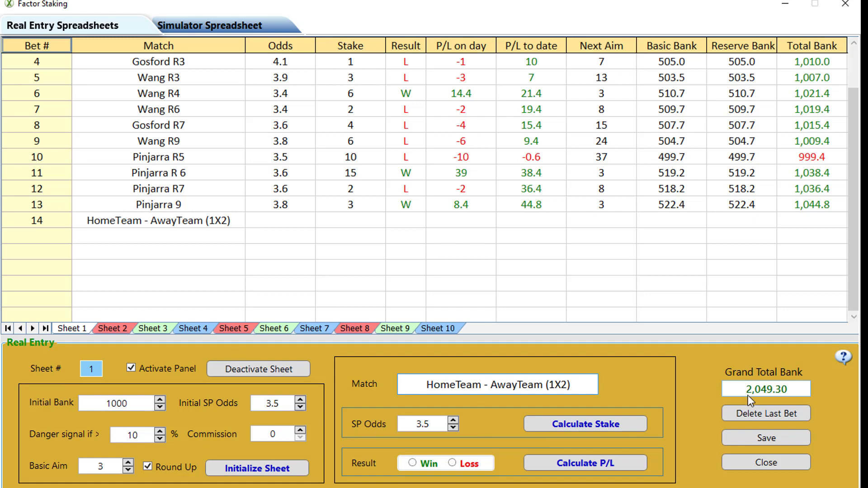
{"action": "mouse_move", "coordinate": [760, 397]}
{"action": "left_click", "coordinate": [843, 358]}
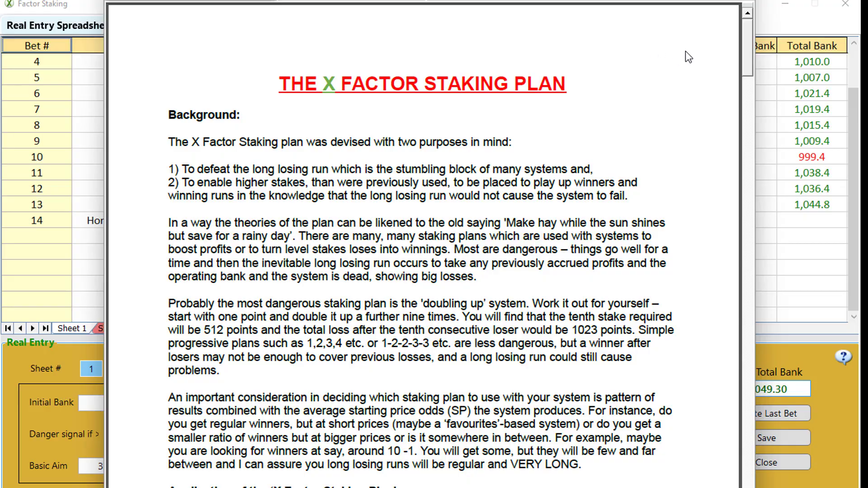
{"action": "left_click_drag", "start_coordinate": [750, 60], "coordinate": [716, 39]}
{"action": "scroll", "coordinate": [358, 68], "scroll_direction": "down", "scroll_amount": 10}
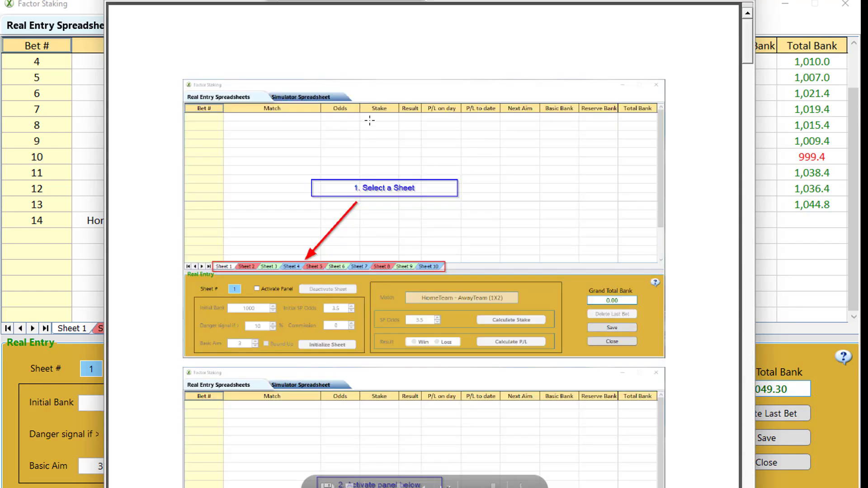
{"action": "scroll", "coordinate": [360, 122], "scroll_direction": "down", "scroll_amount": 8}
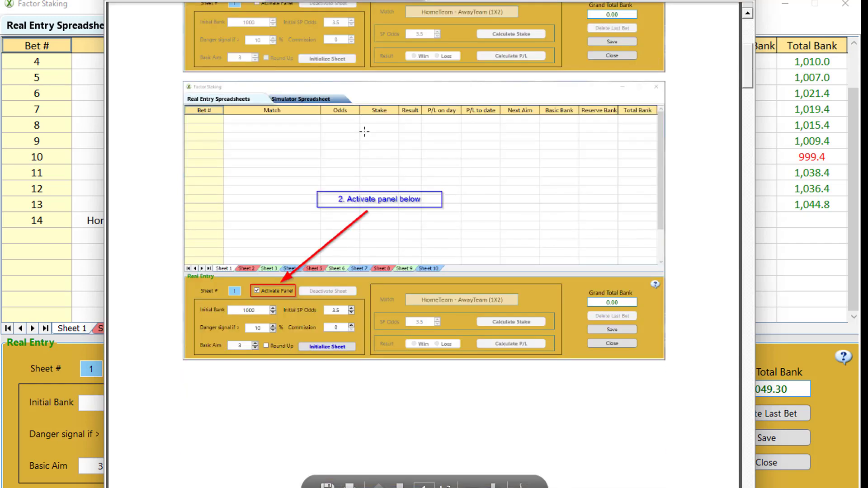
{"action": "scroll", "coordinate": [365, 131], "scroll_direction": "down", "scroll_amount": 4}
{"action": "scroll", "coordinate": [364, 130], "scroll_direction": "up", "scroll_amount": 6}
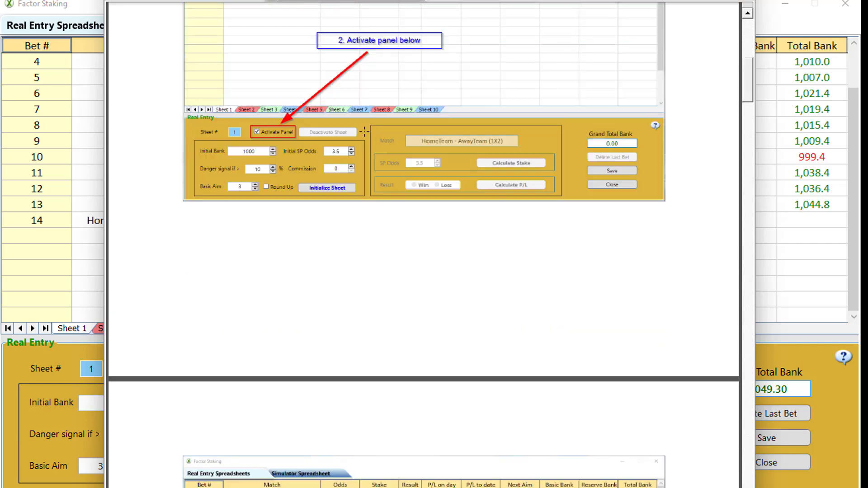
{"action": "scroll", "coordinate": [364, 130], "scroll_direction": "up", "scroll_amount": 5}
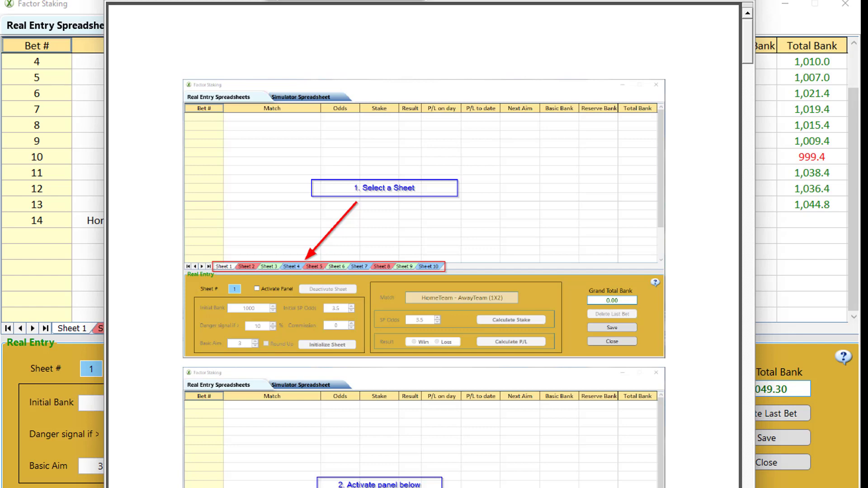
{"action": "key", "text": "alt+Tab"}
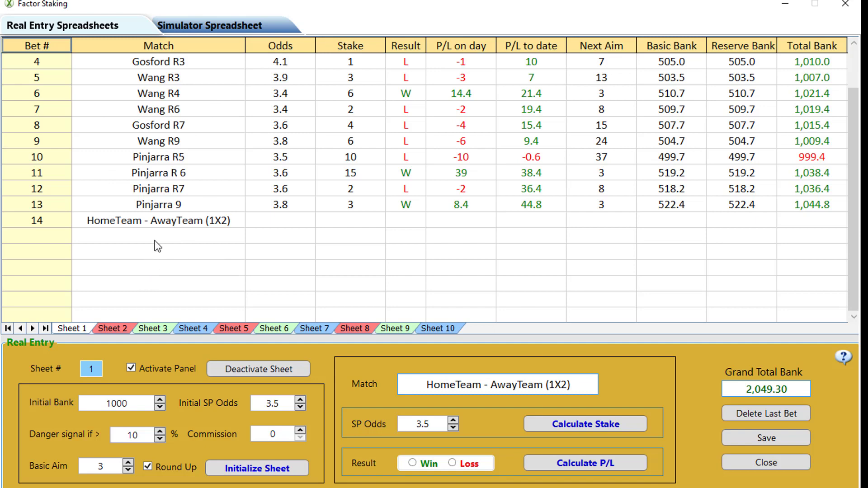
Replace bet 14's placeholder match name with 'Randwick 9'
{"action": "mouse_move", "coordinate": [428, 383]}
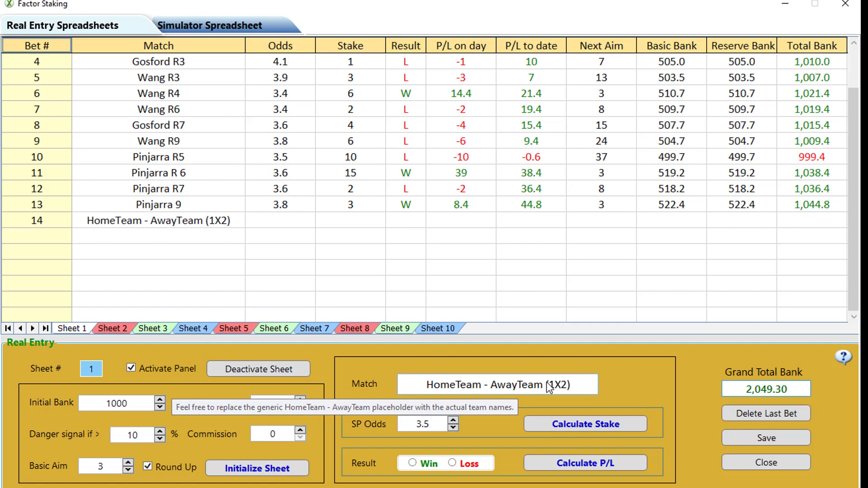
{"action": "left_click", "coordinate": [574, 385]}
{"action": "left_click_drag", "start_coordinate": [577, 384], "coordinate": [421, 386]}
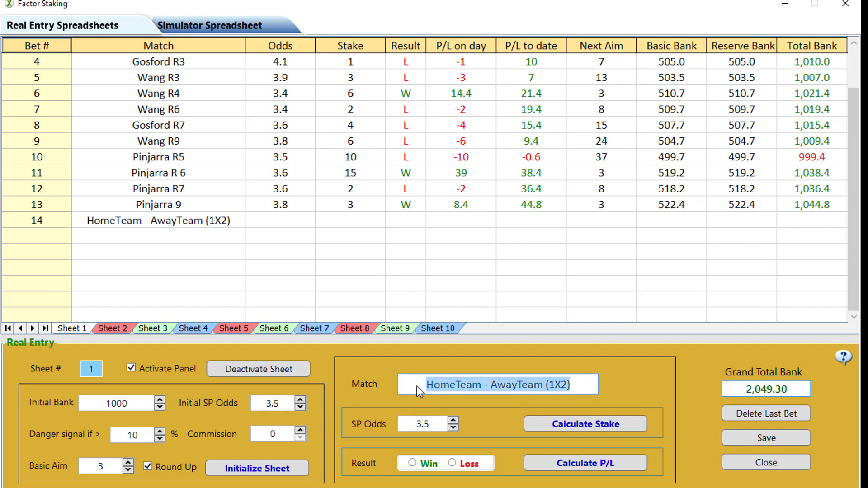
{"action": "type", "text": "Ran"}
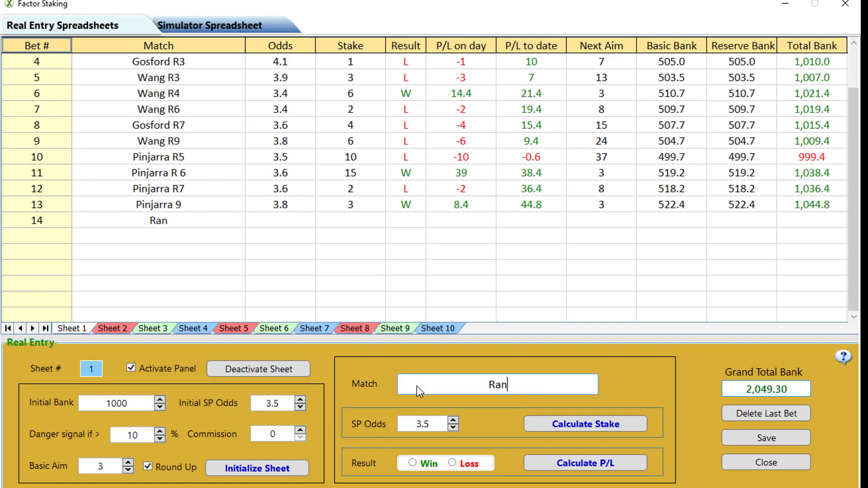
{"action": "type", "text": "dwick "}
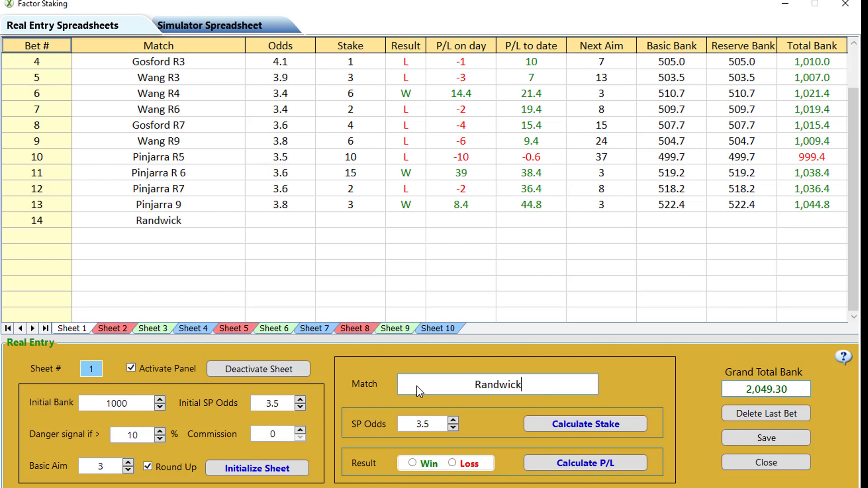
{"action": "type", "text": "9"}
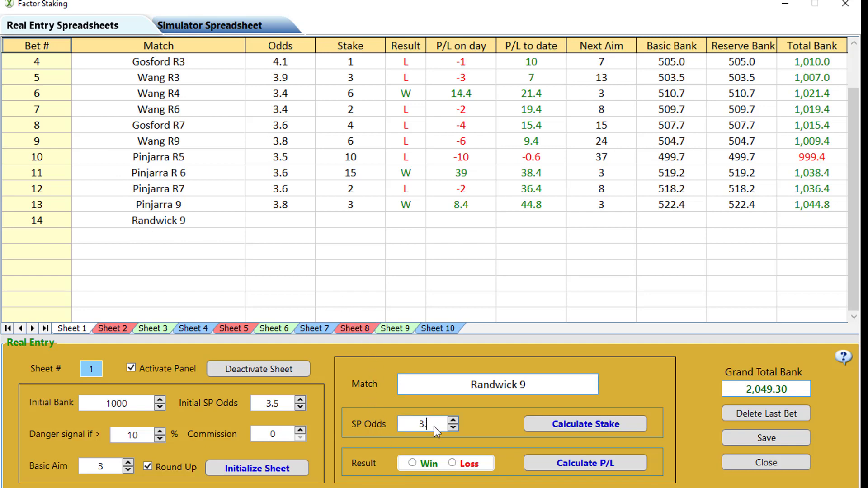
Set SP odds to 3.4 and compare unrounded stake 1.5 with rounded-up stake 2, keeping 2
{"action": "type", "text": "3.4"}
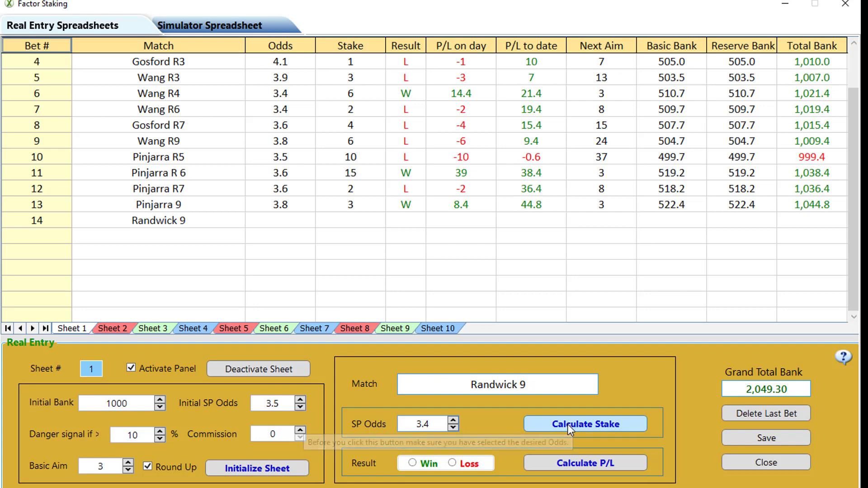
{"action": "left_click", "coordinate": [568, 425]}
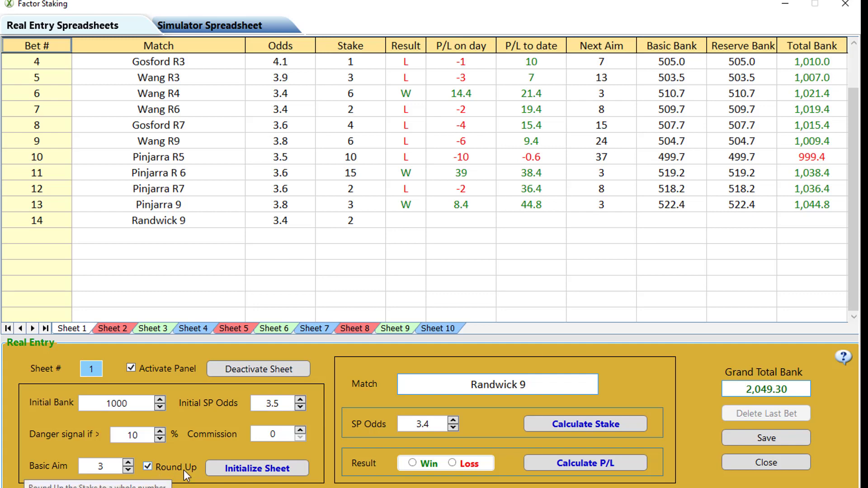
{"action": "left_click", "coordinate": [147, 467]}
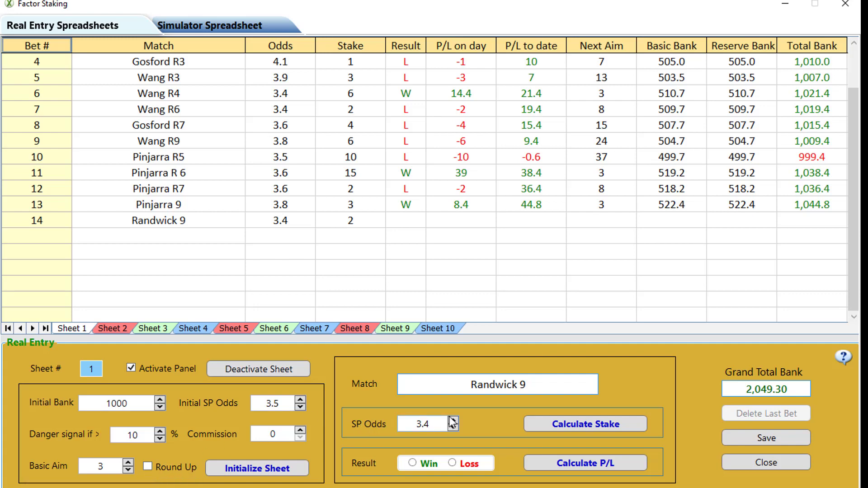
{"action": "left_click", "coordinate": [549, 424]}
{"action": "left_click", "coordinate": [148, 467]}
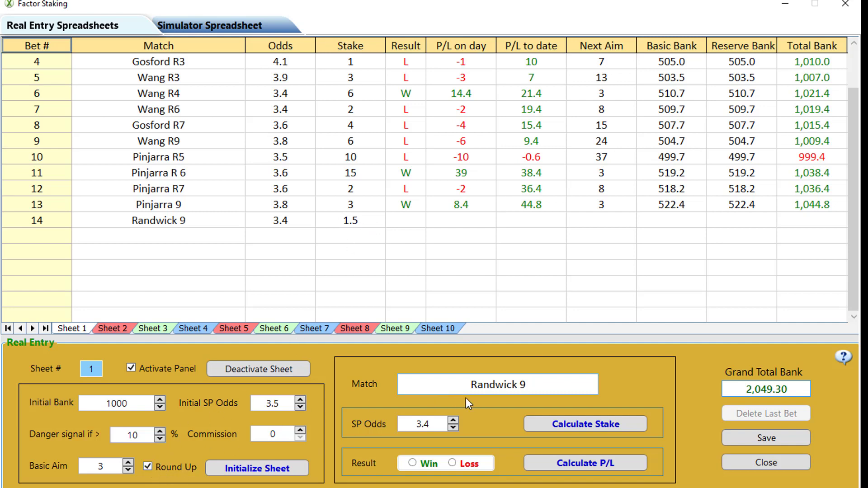
{"action": "left_click", "coordinate": [561, 424]}
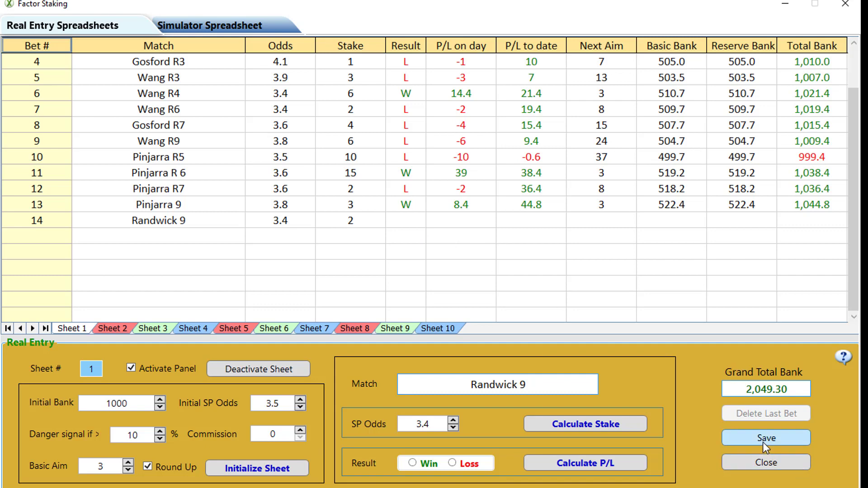
{"action": "left_click", "coordinate": [154, 328]}
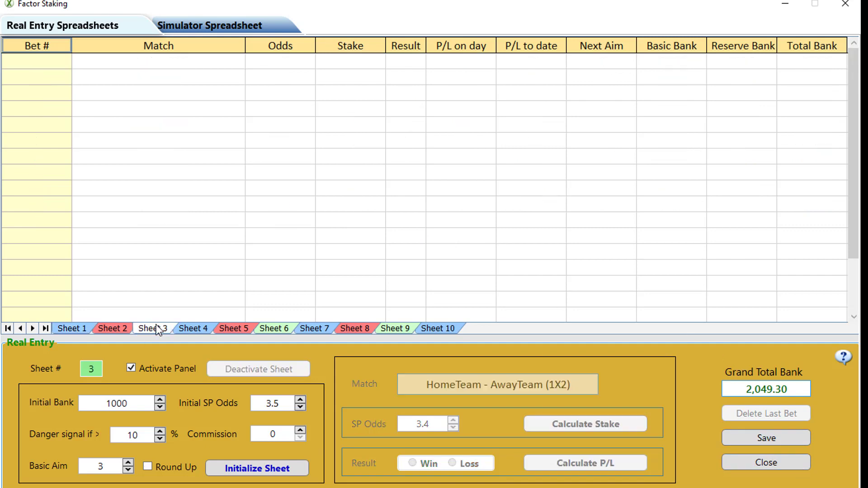
{"action": "left_click", "coordinate": [107, 329]}
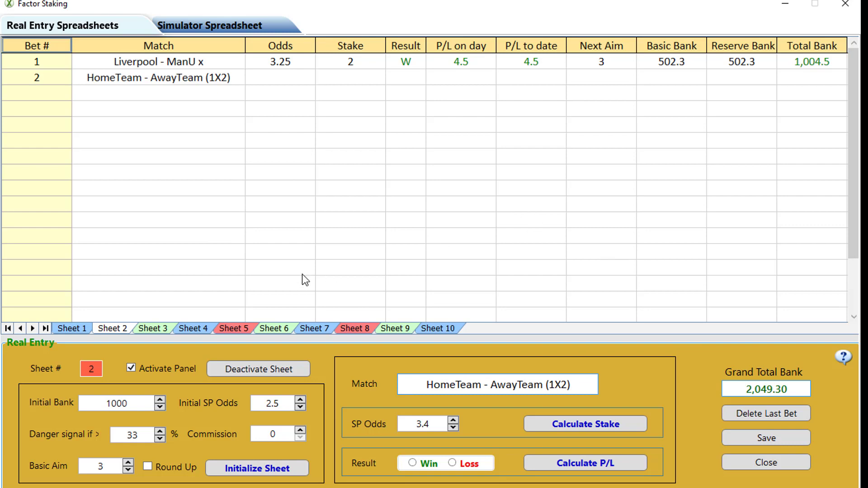
{"action": "left_click", "coordinate": [71, 328]}
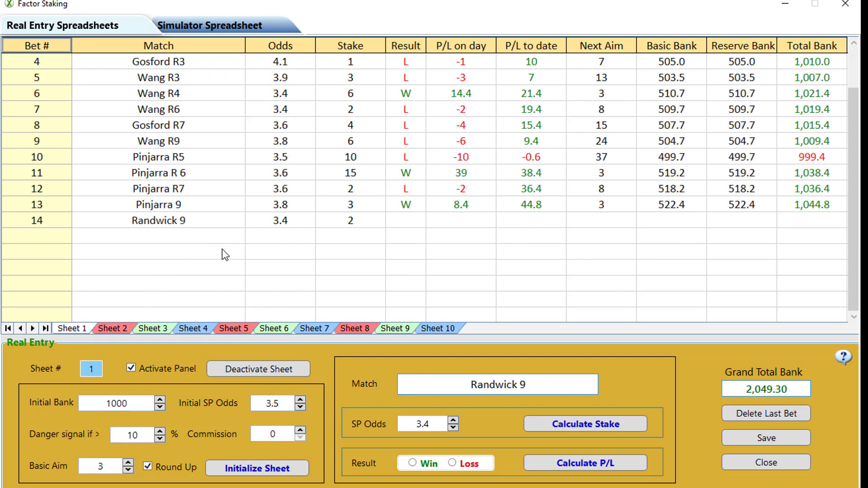
{"action": "left_click", "coordinate": [415, 222]}
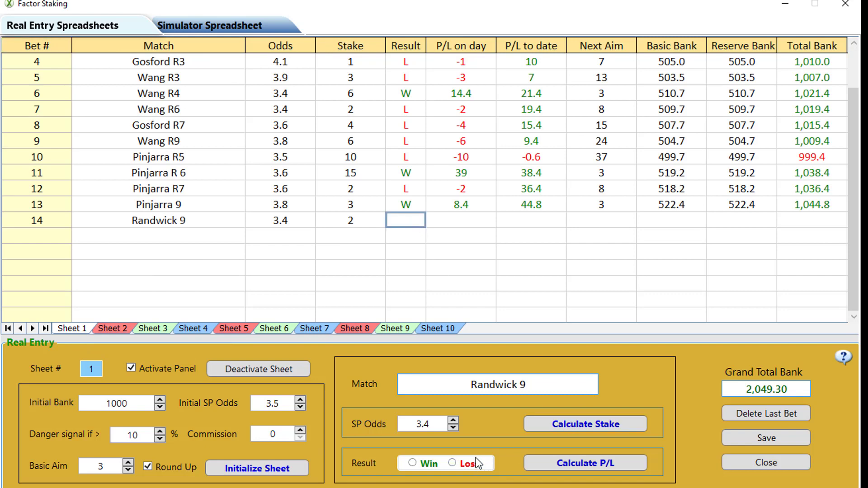
Settle Randwick 9 as a loss of 2, bringing the grand total bank to 2,047.30
{"action": "left_click", "coordinate": [584, 466]}
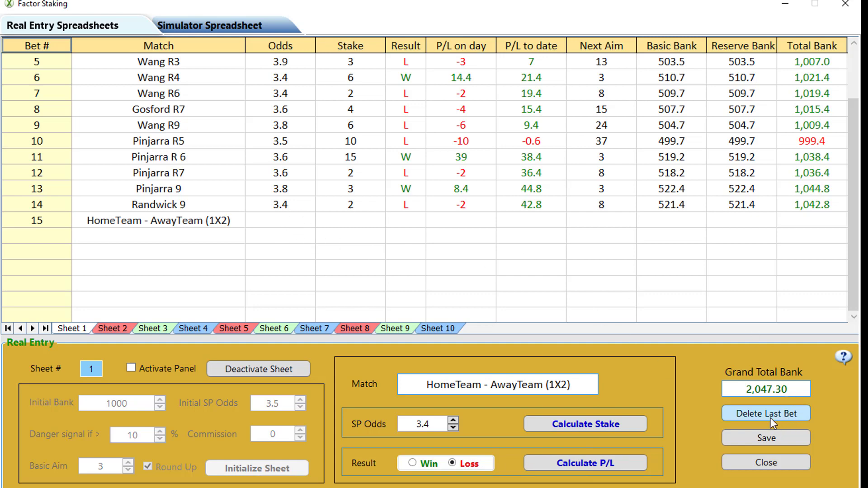
Delete the loss entry and resettle Randwick 9 as a 4.8 win, grand total 2,054.10
{"action": "left_click", "coordinate": [754, 414]}
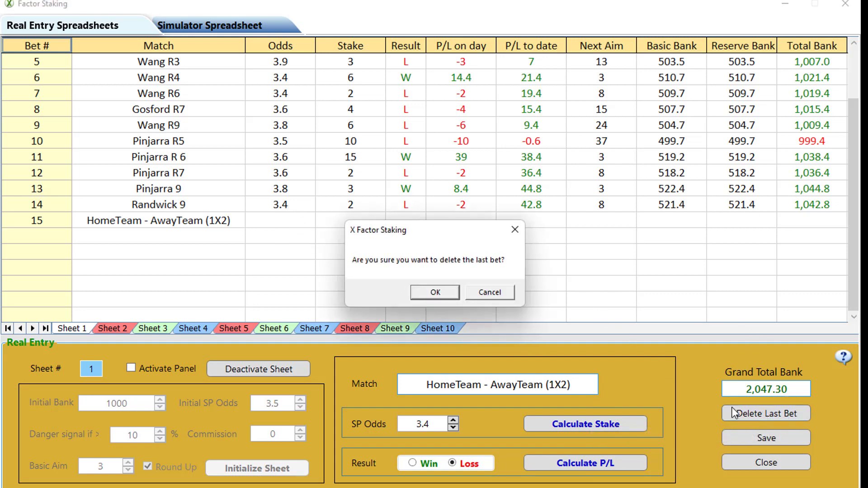
{"action": "left_click", "coordinate": [435, 293]}
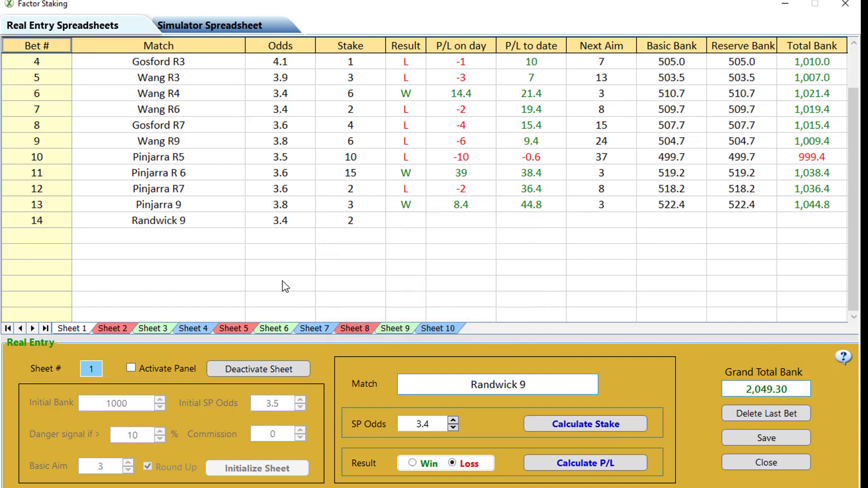
{"action": "left_click", "coordinate": [762, 413]}
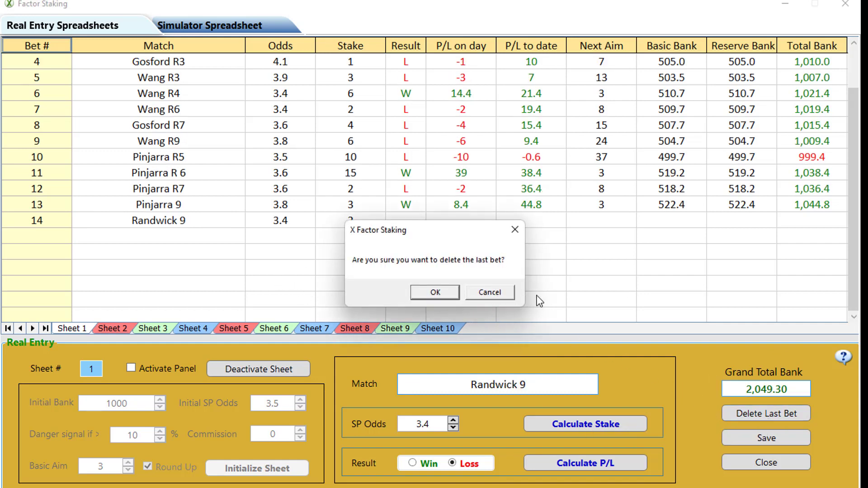
{"action": "left_click", "coordinate": [500, 291]}
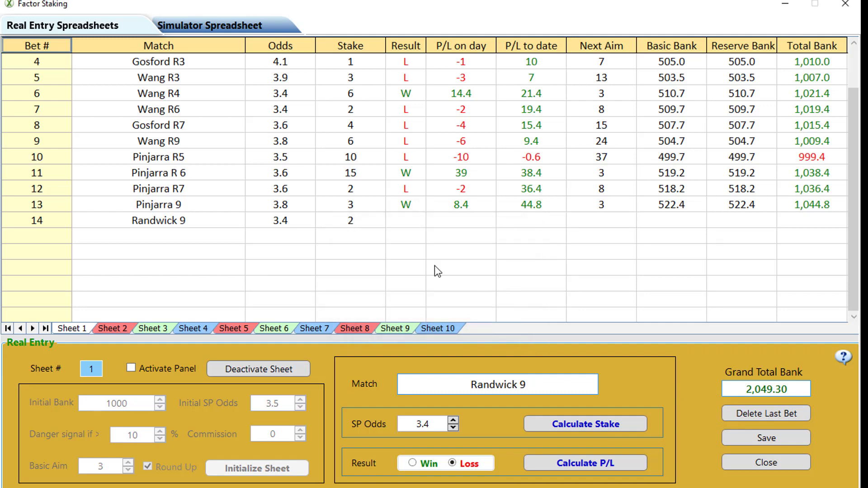
{"action": "left_click", "coordinate": [413, 463]}
{"action": "left_click", "coordinate": [548, 461]}
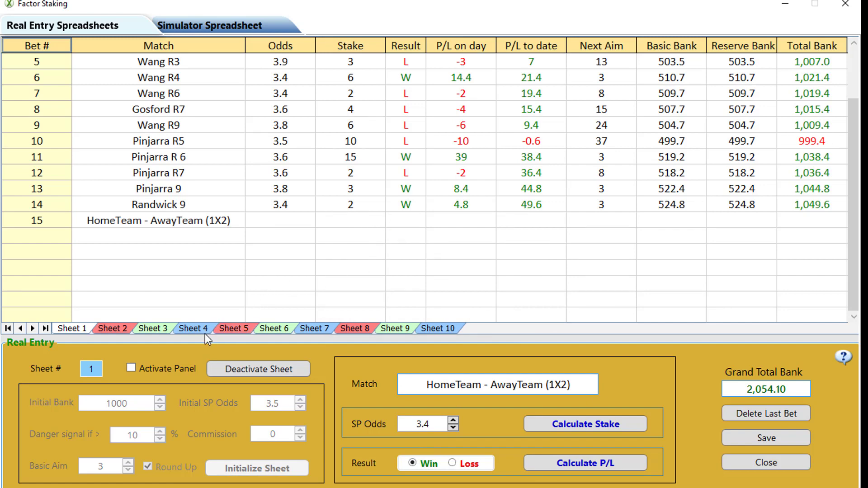
Activate Sheet 1's settings panel, unlocking Initial Bank 1000 and Initial SP Odds 3.5
{"action": "left_click", "coordinate": [131, 369]}
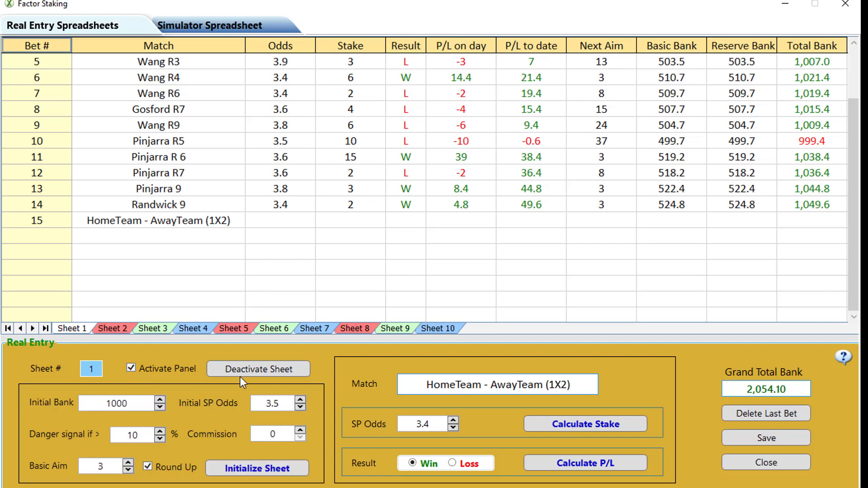